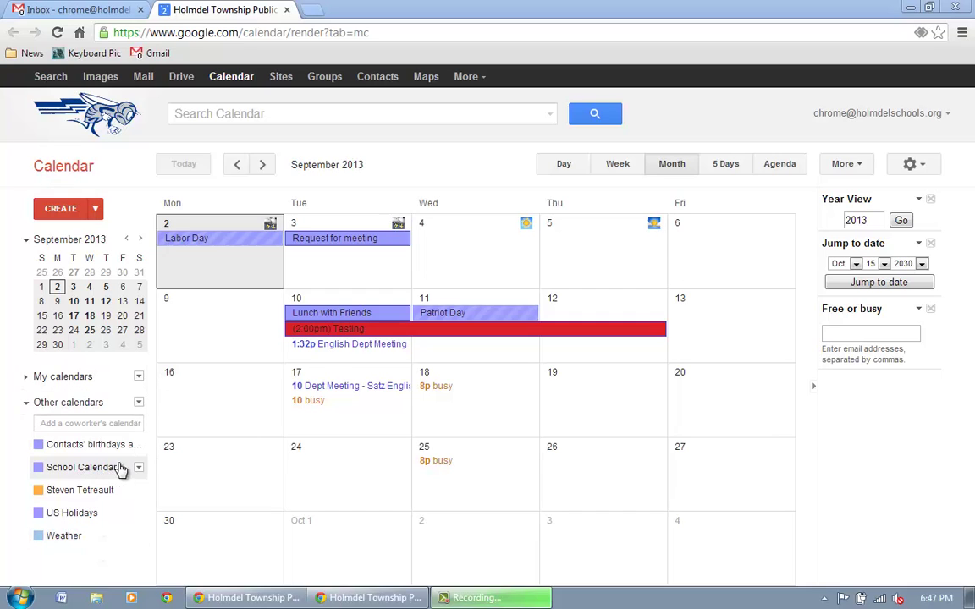
Start a new calendar from the My calendars menu's Create new calendar option.
left_click(138, 377)
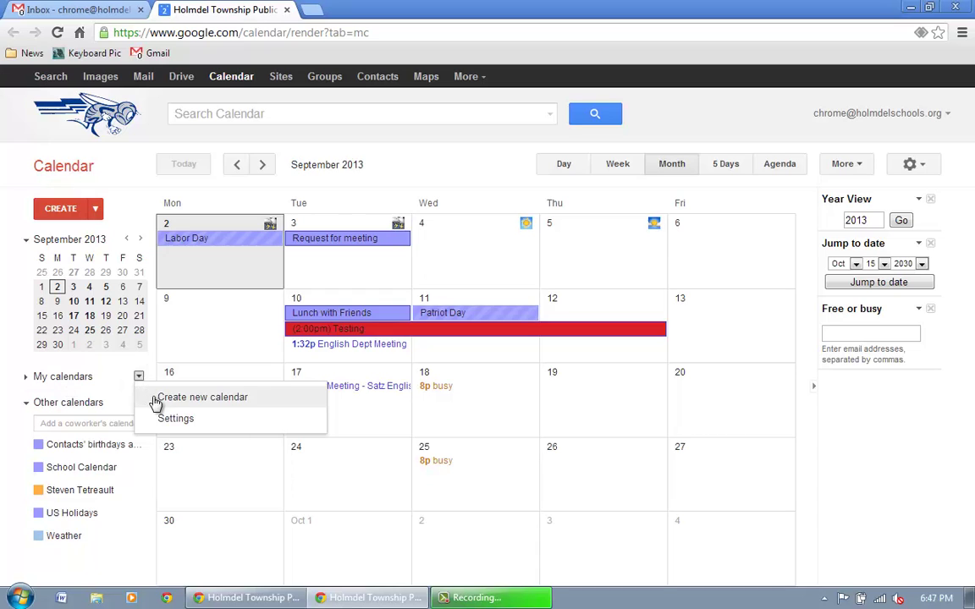
left_click(209, 398)
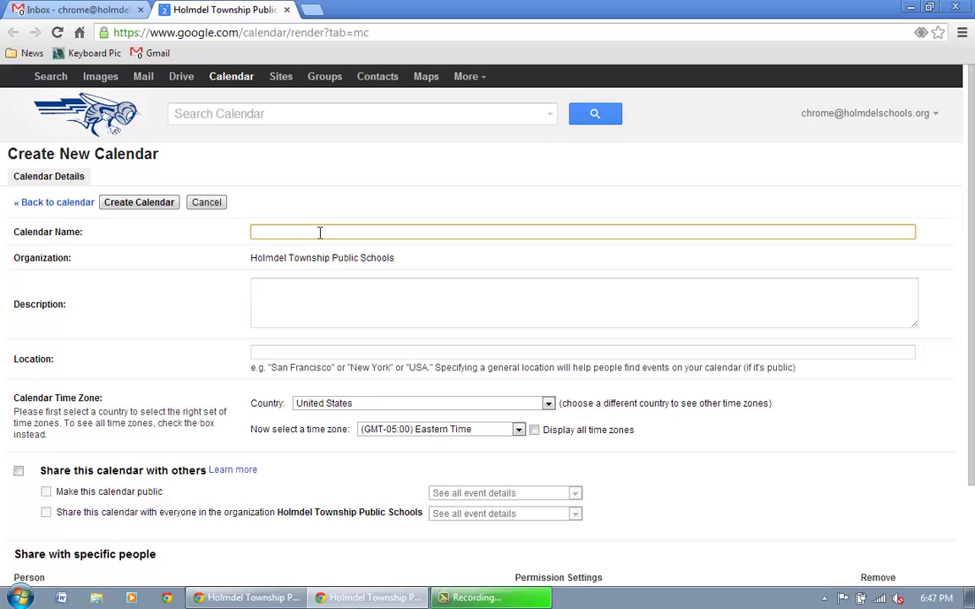
Enter calendar name '7th Grade Writing Lab', description 'Lessons and HW for Writing Lab', location 'Satz Room 123'.
type("7th Gradd")
key("BackSpace")
key("BackSpace")
type("e Writing La")
left_click(342, 297)
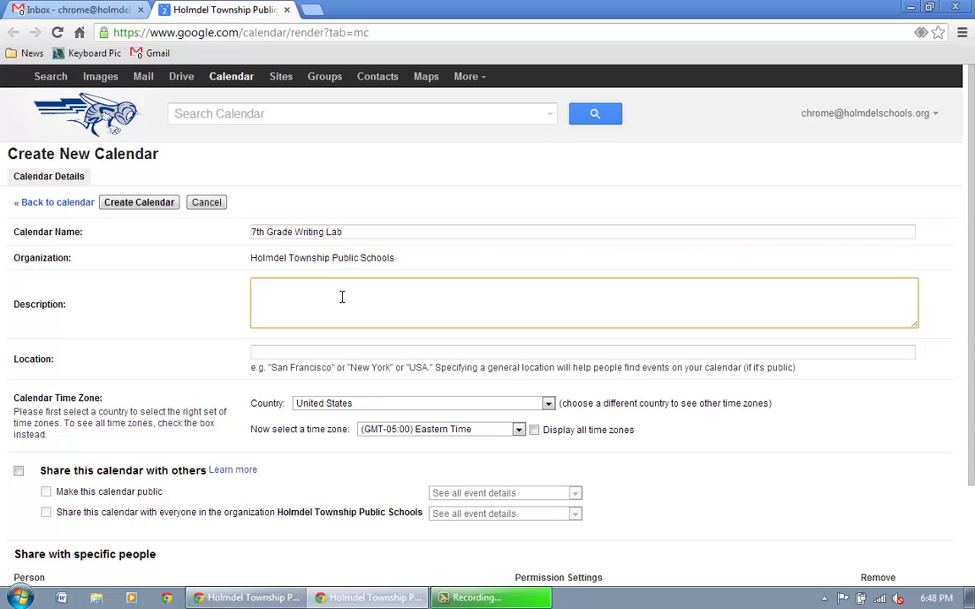
type("Lessons and HW for Writing Lab")
left_click(304, 353)
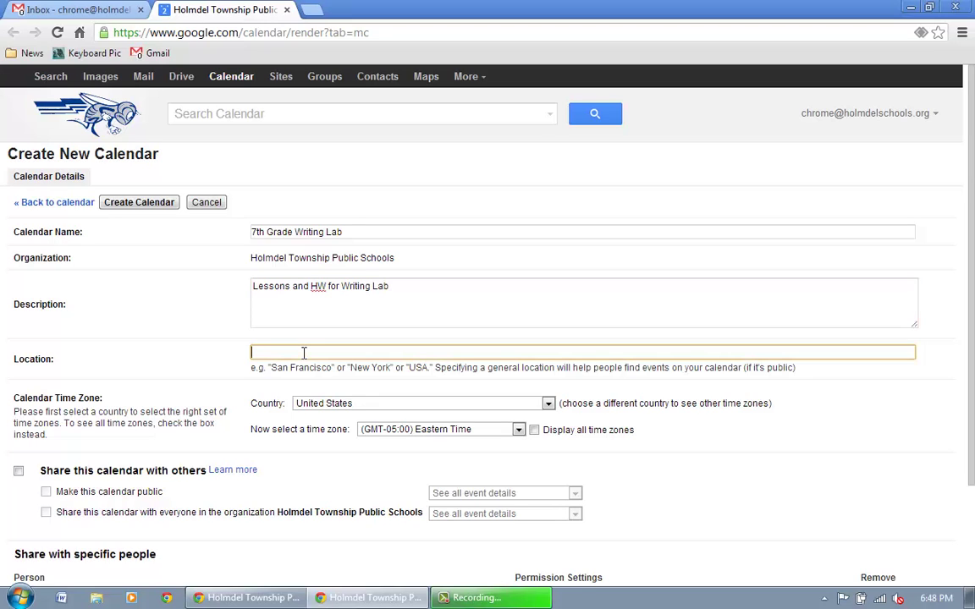
type("Satz Room 123")
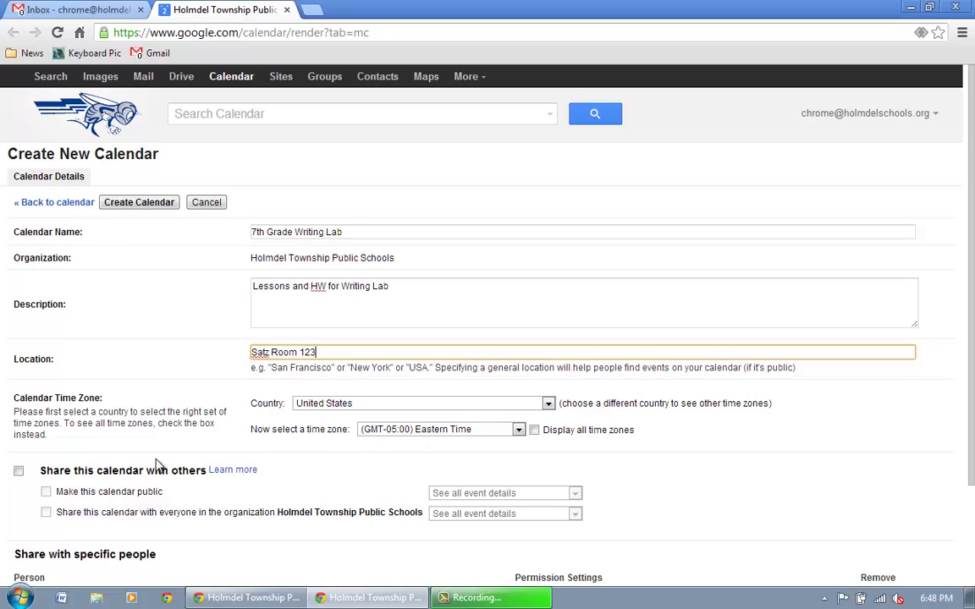
Share the calendar with the whole organization, showing all event details.
left_click(19, 473)
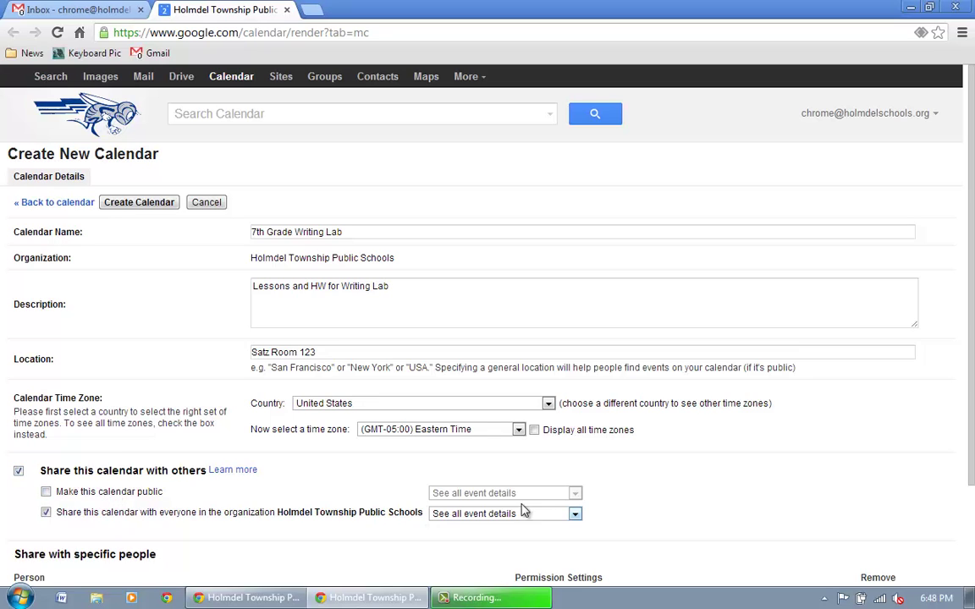
left_click(534, 514)
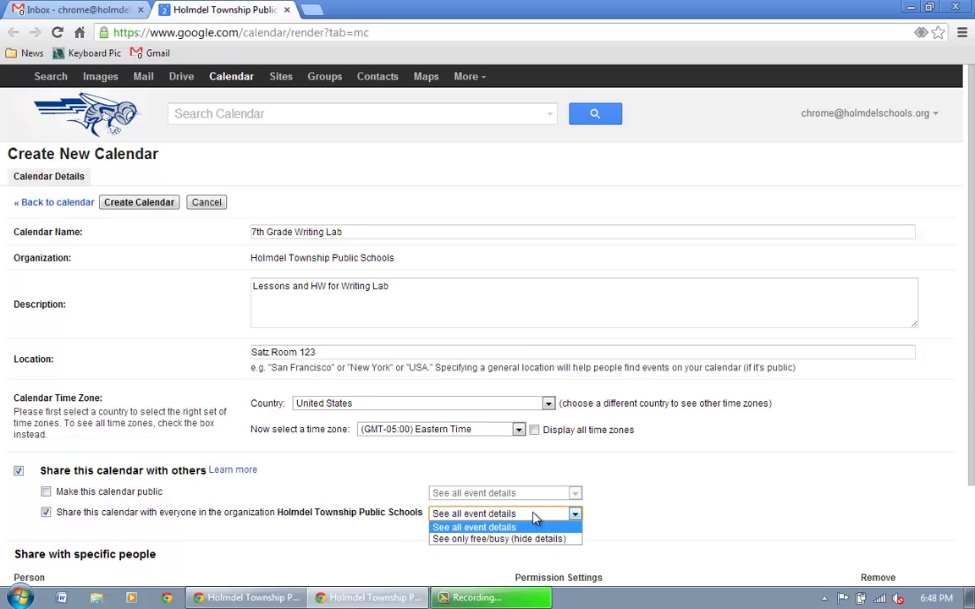
left_click(508, 527)
left_click_drag(972, 376, 974, 501)
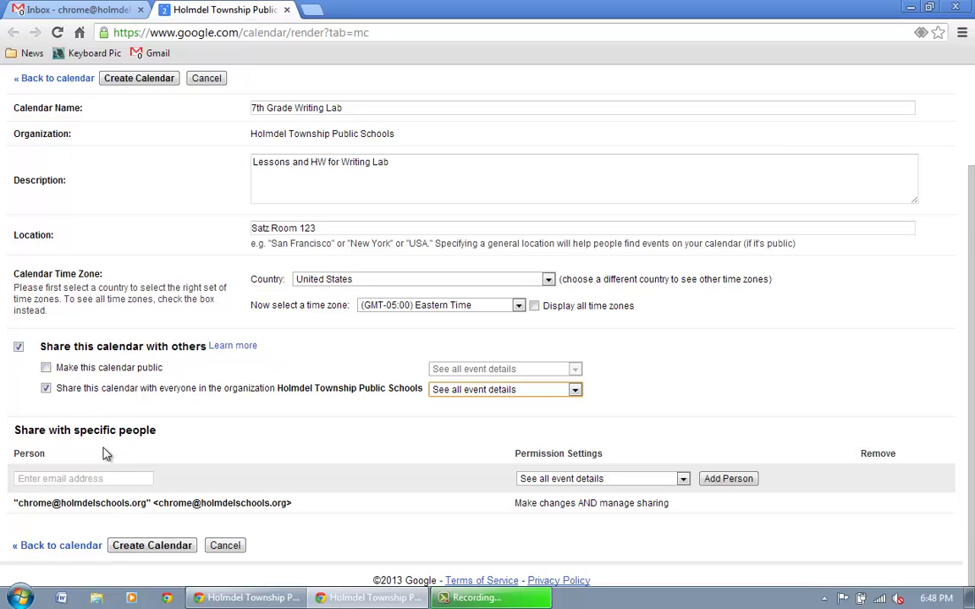
Add a colleague to the share list with 'Make changes AND manage sharing' permission.
left_click(71, 479)
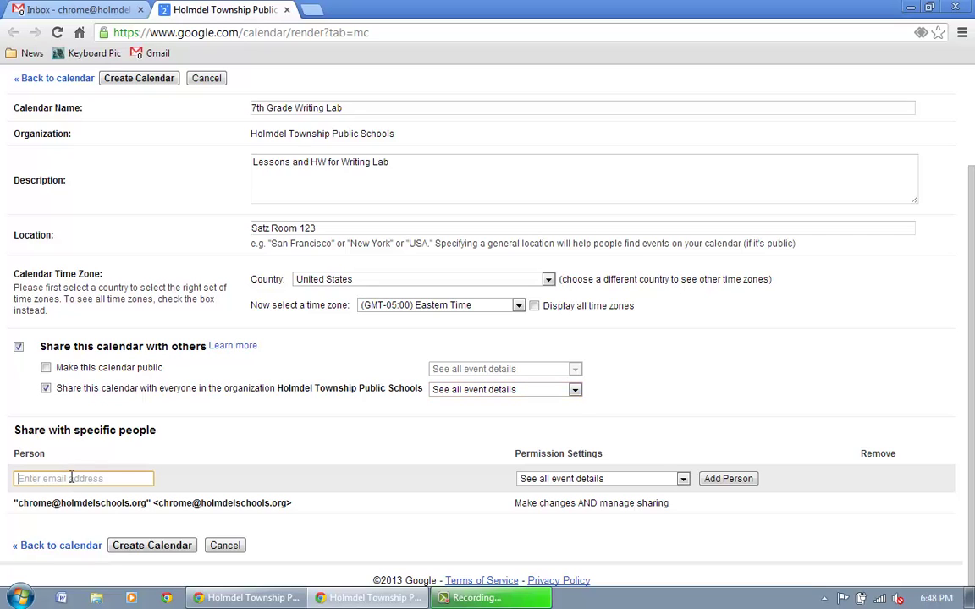
type("stetrea")
left_click(251, 491)
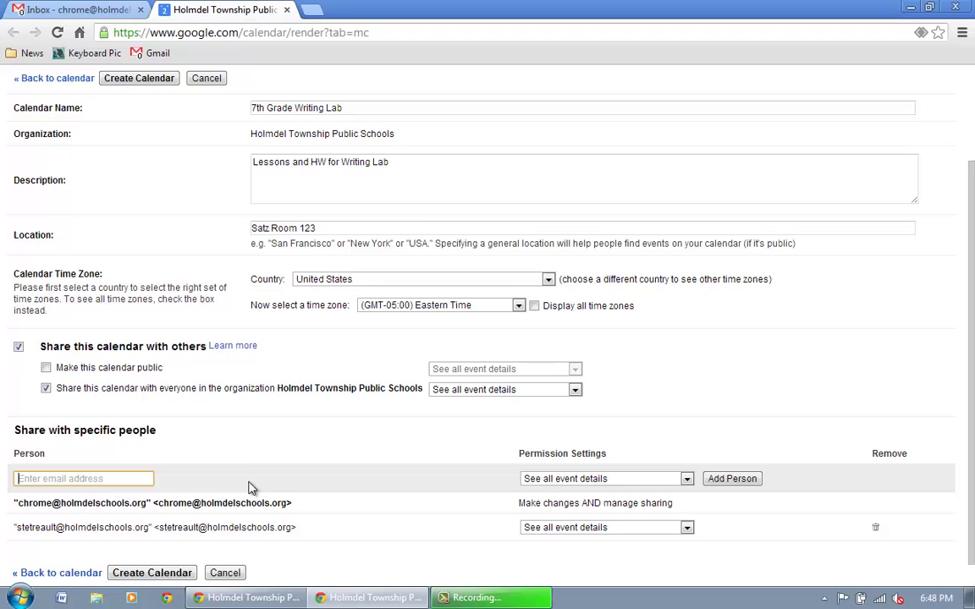
left_click(619, 529)
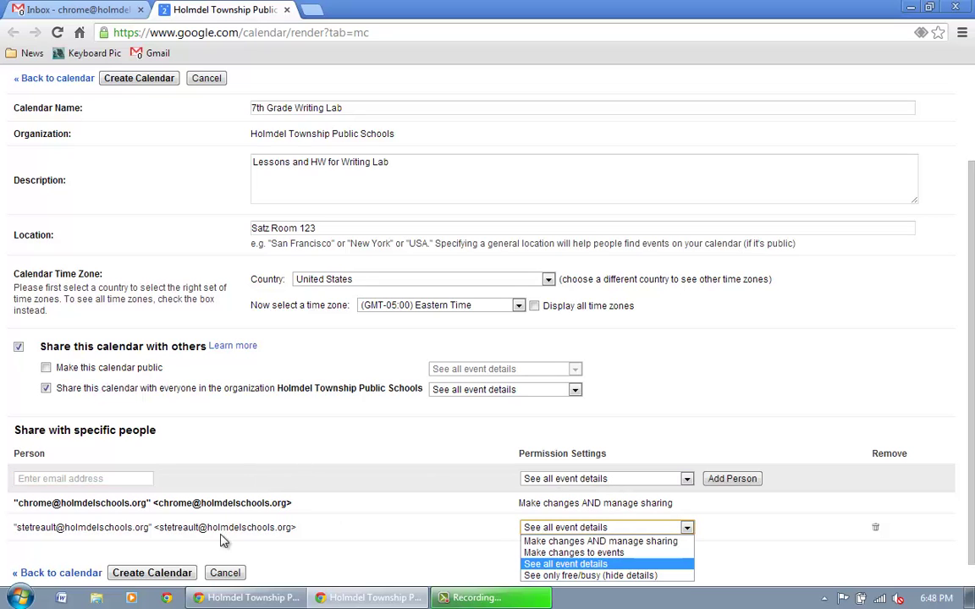
left_click(637, 542)
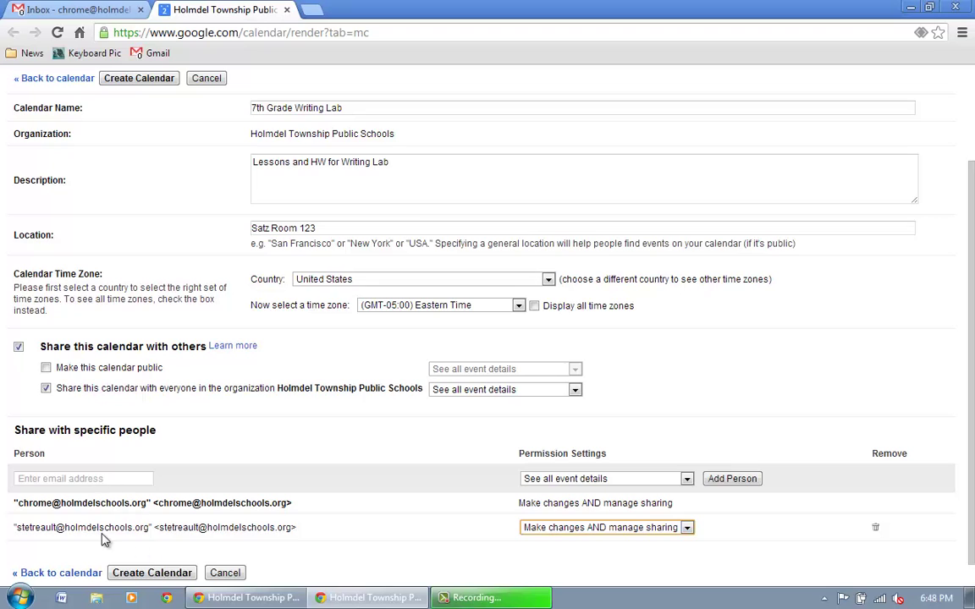
left_click(581, 531)
left_click(581, 531)
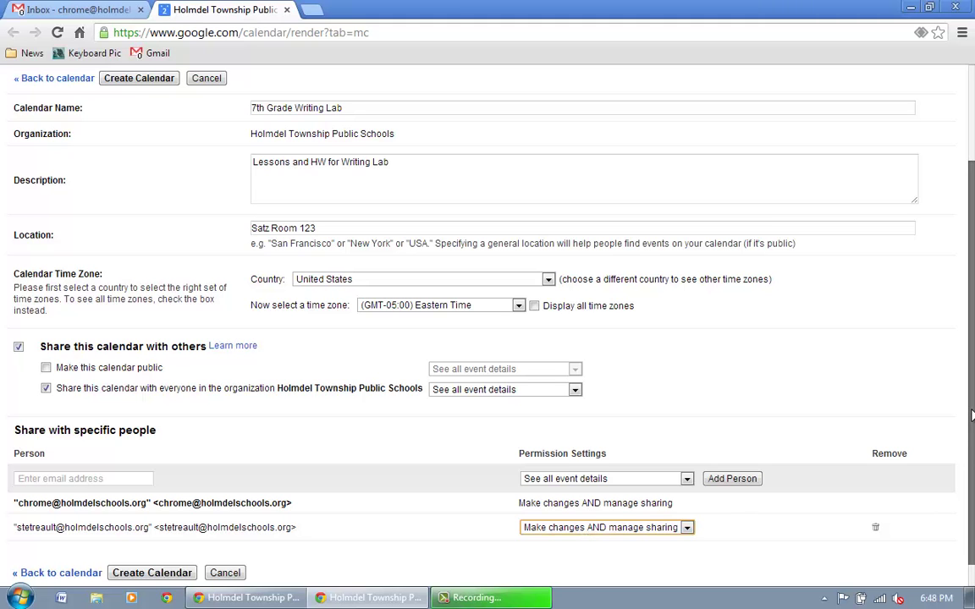
scroll(972, 414, "down", 1)
scroll(972, 415, "up", 3)
scroll(965, 470, "down", 3)
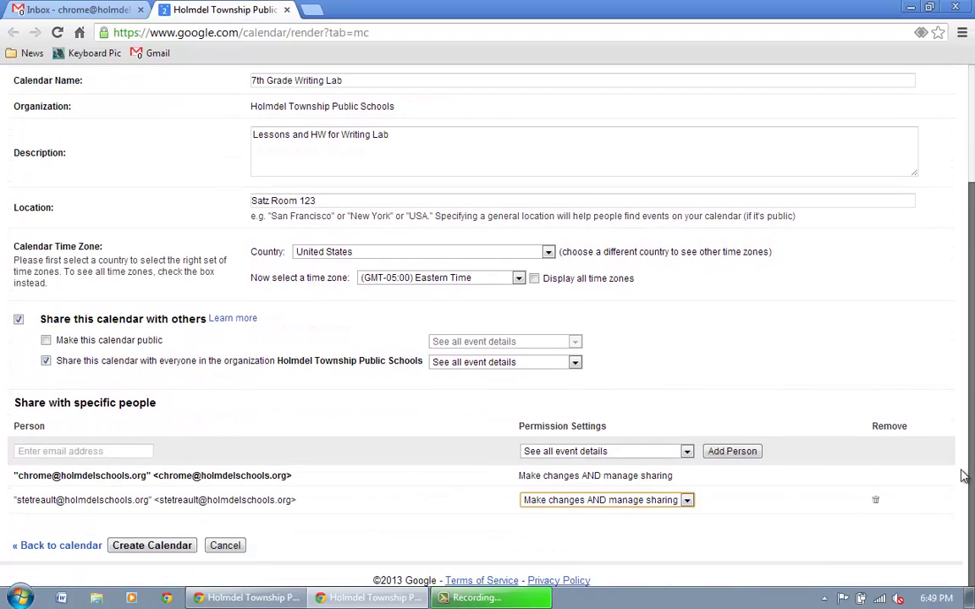
Create the calendar, then open the 7th Grade Writing Lab options under the expanded My calendars.
left_click(144, 548)
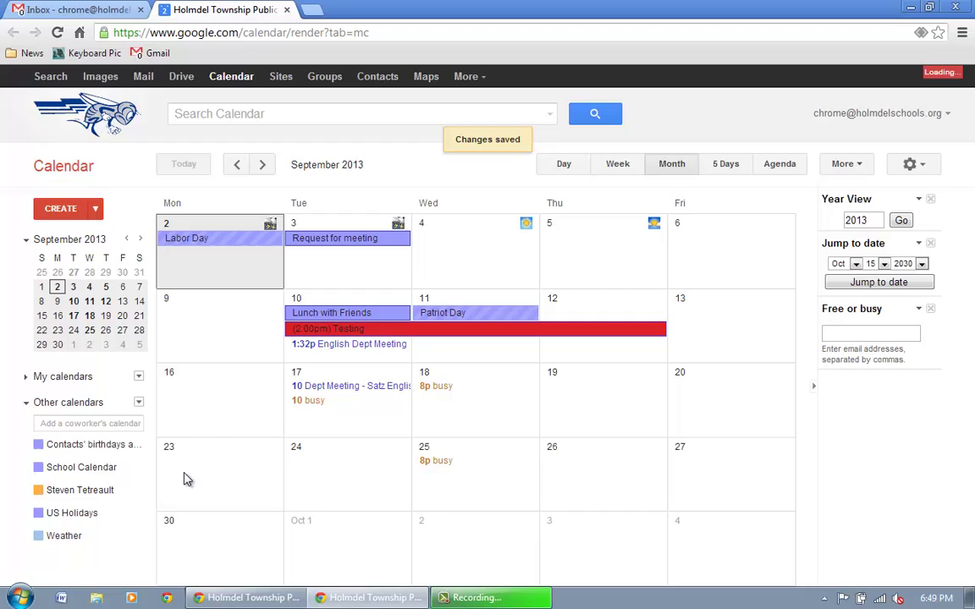
left_click(28, 379)
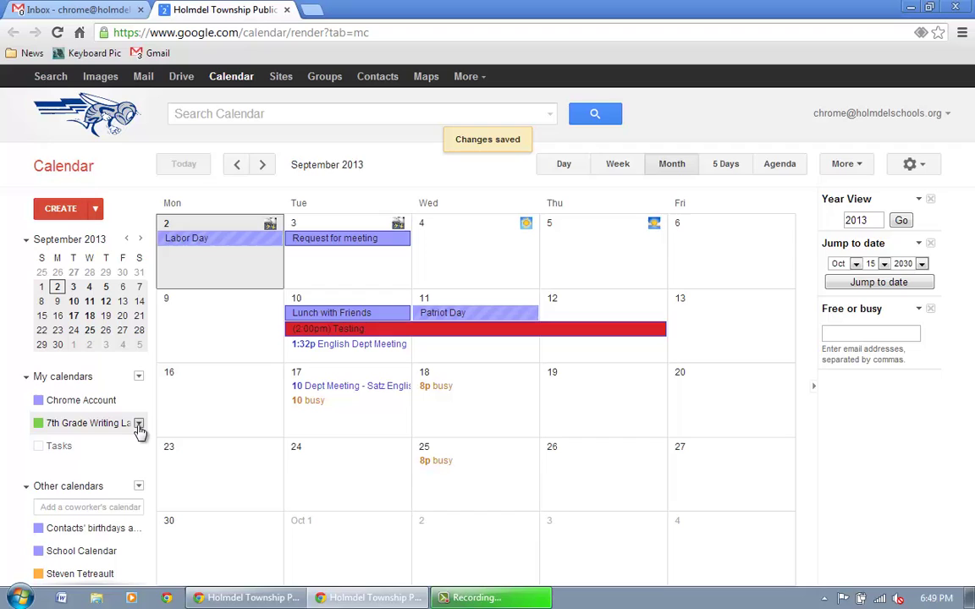
left_click(139, 424)
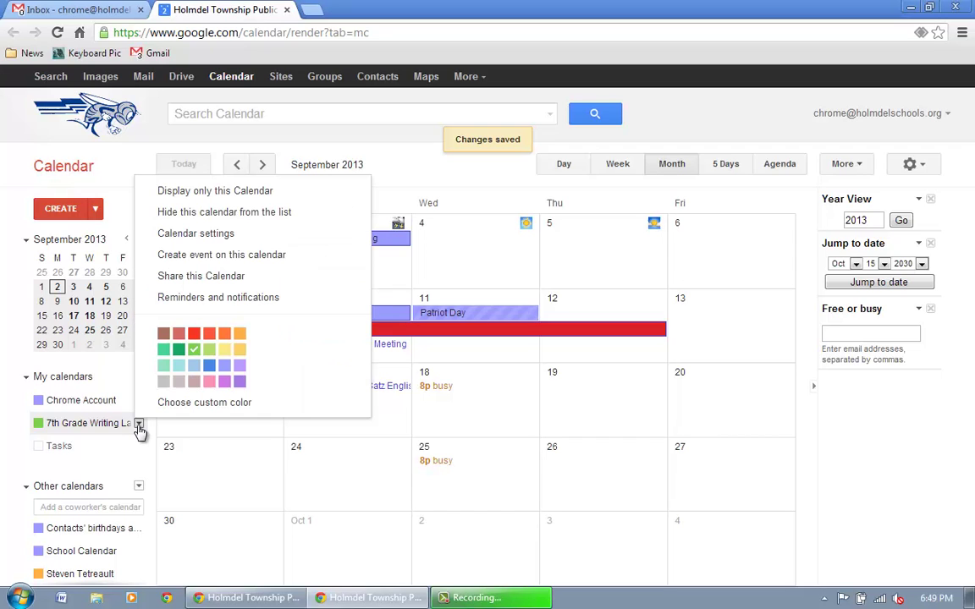
Add 'HW: Bring Mr. T $5' to 7th Grade Writing Lab on 9/18/2013, 3:00pm–3:30pm.
left_click(203, 258)
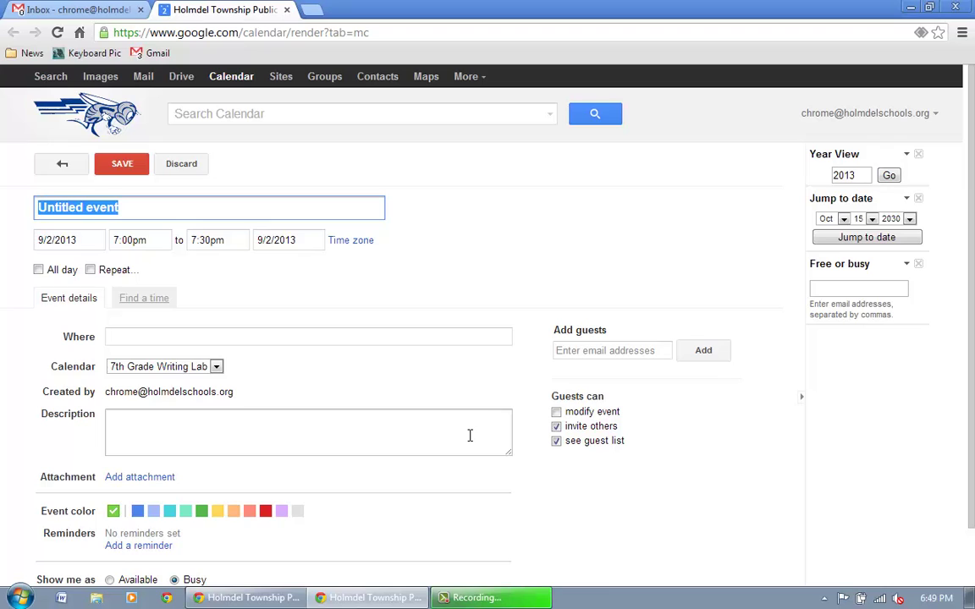
type("HW: Bri")
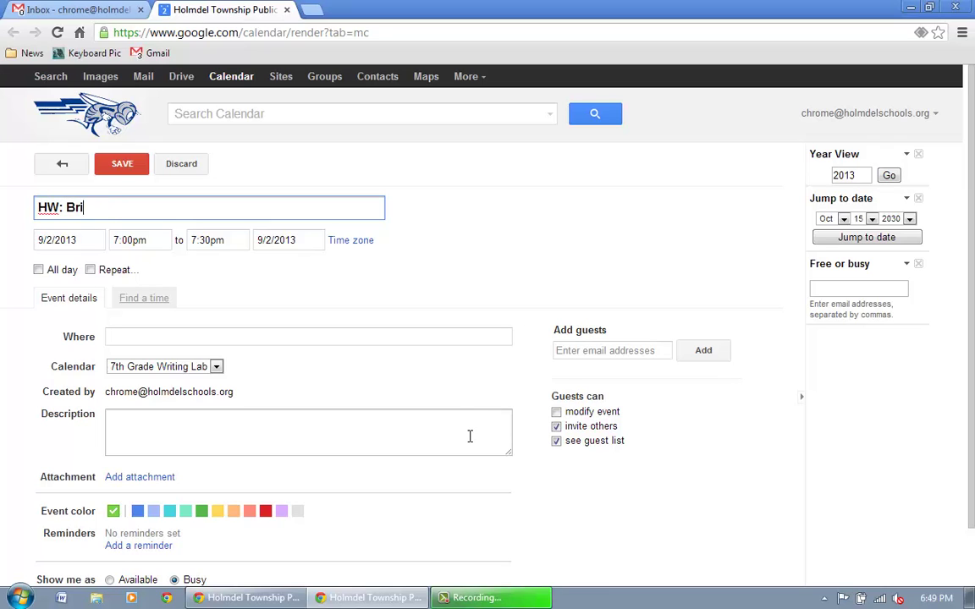
type("ng Mr. T $5")
left_click(155, 241)
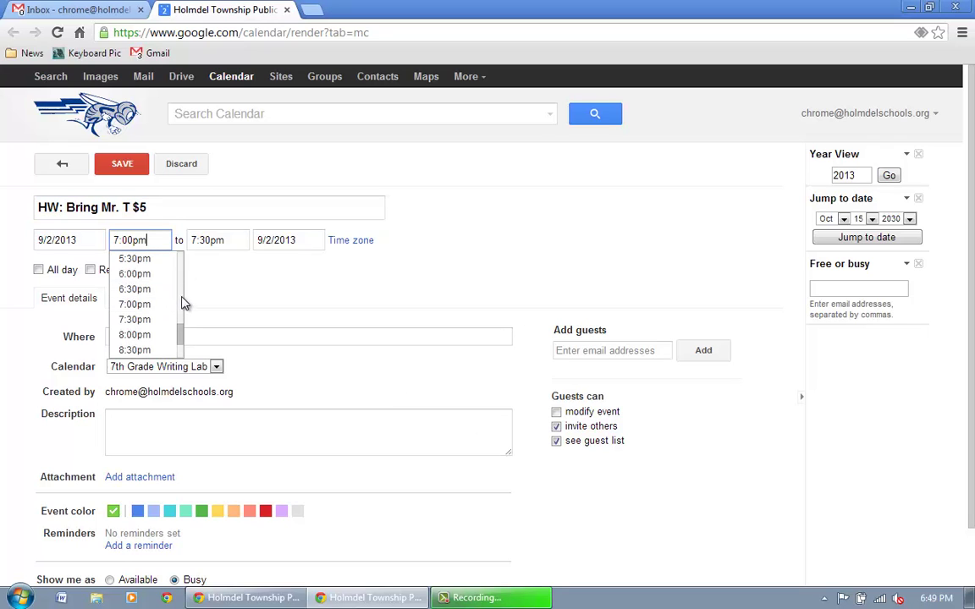
scroll(182, 292, "up", 2)
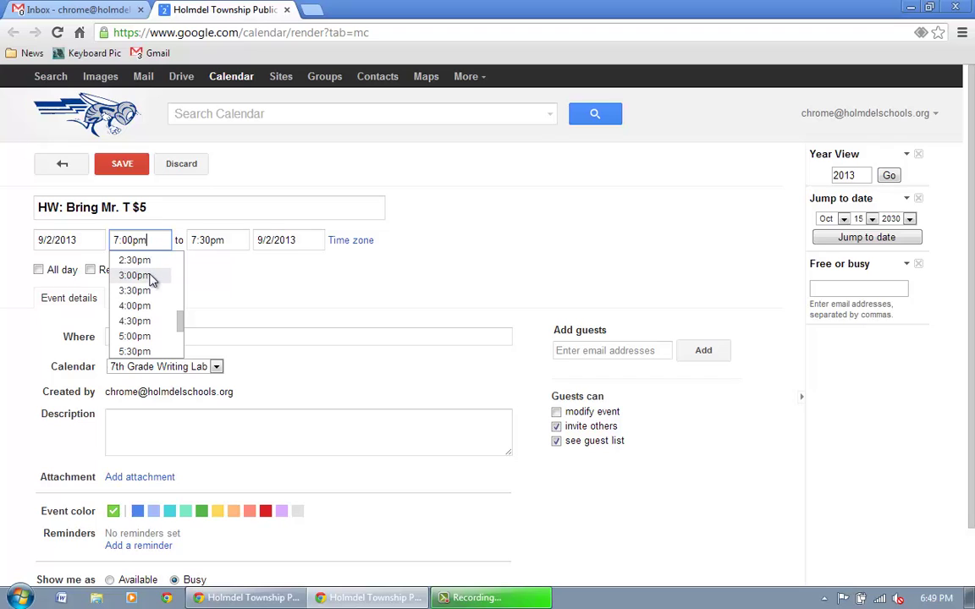
left_click(151, 280)
left_click(91, 242)
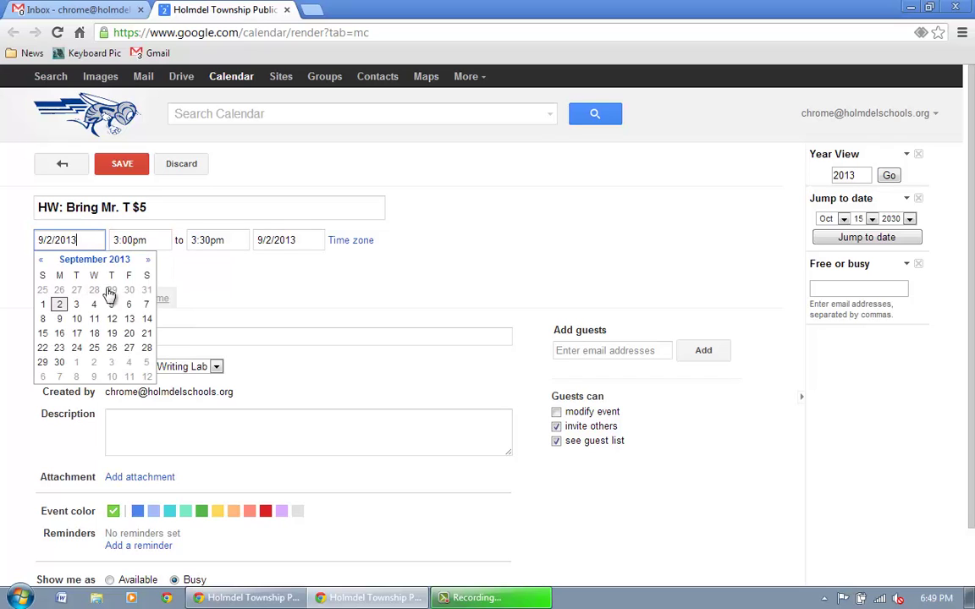
left_click(90, 329)
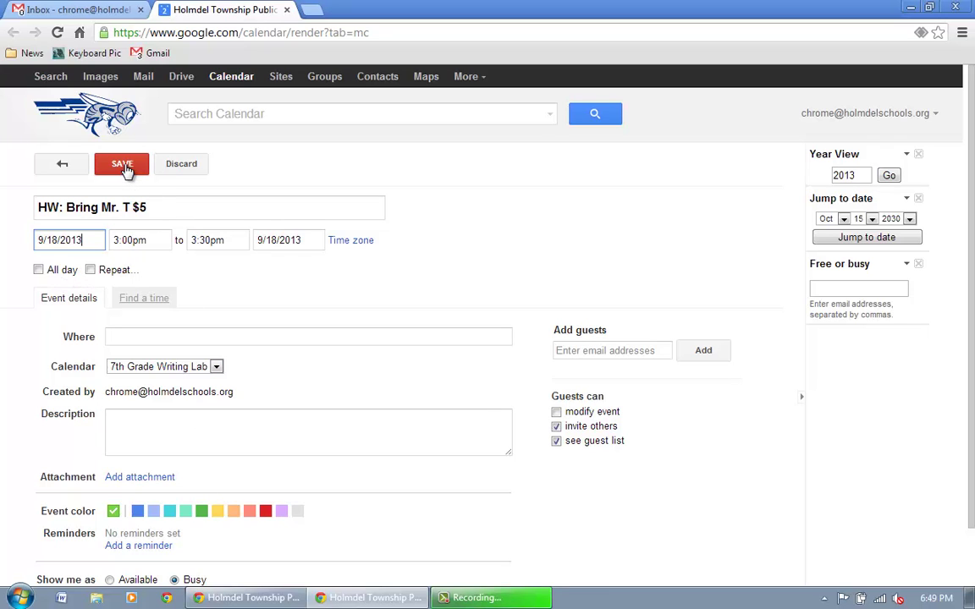
left_click(148, 339)
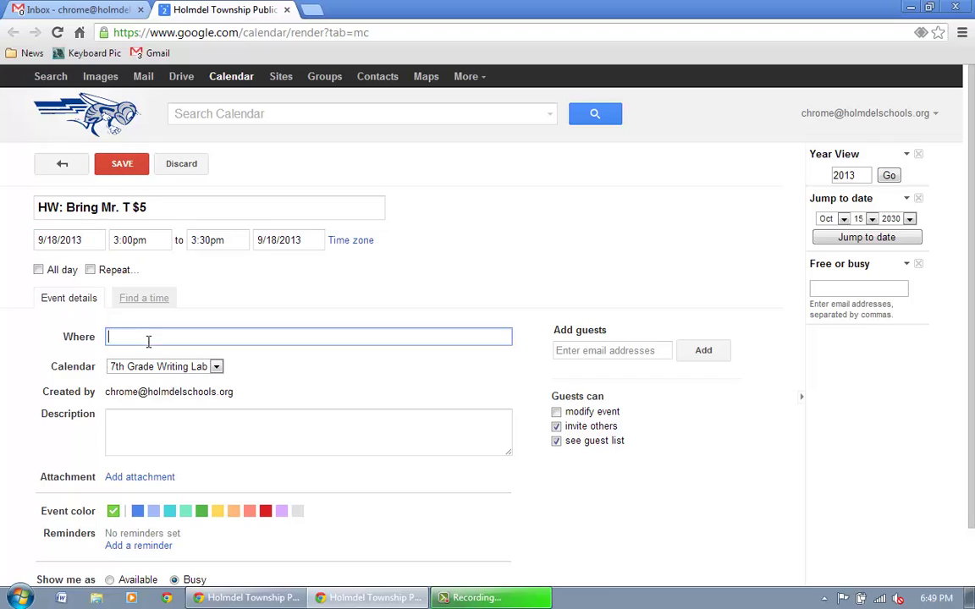
left_click(155, 433)
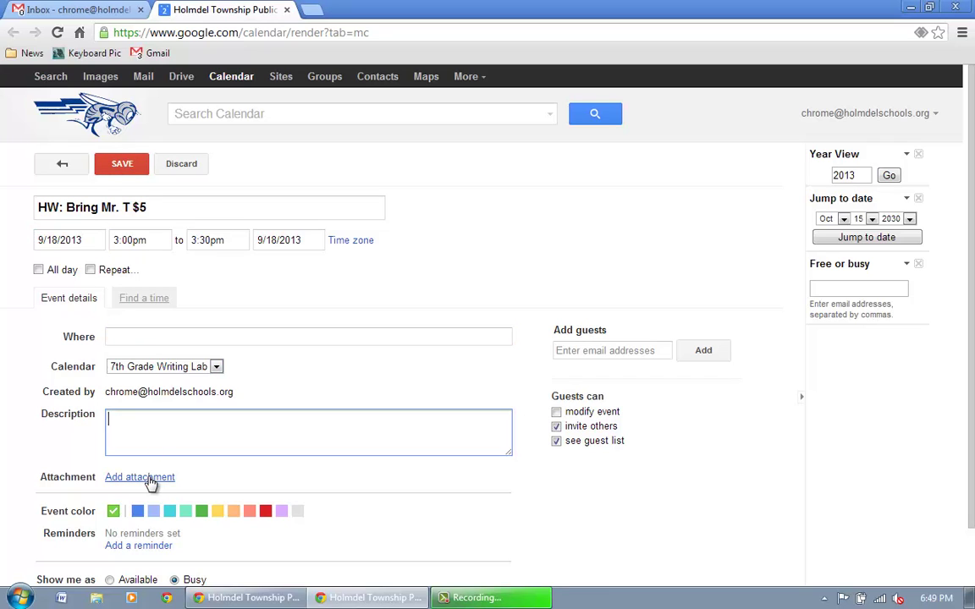
Save the Mr. T event, then draft 'HW: Write a paragraph' on September 19 in 7th Grade Writing Lab.
left_click(123, 165)
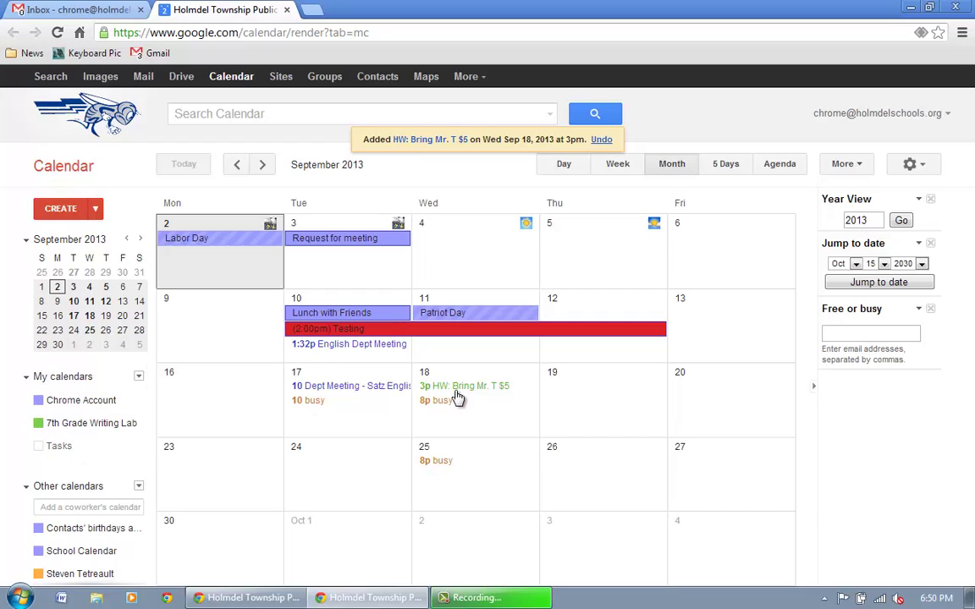
left_click(584, 385)
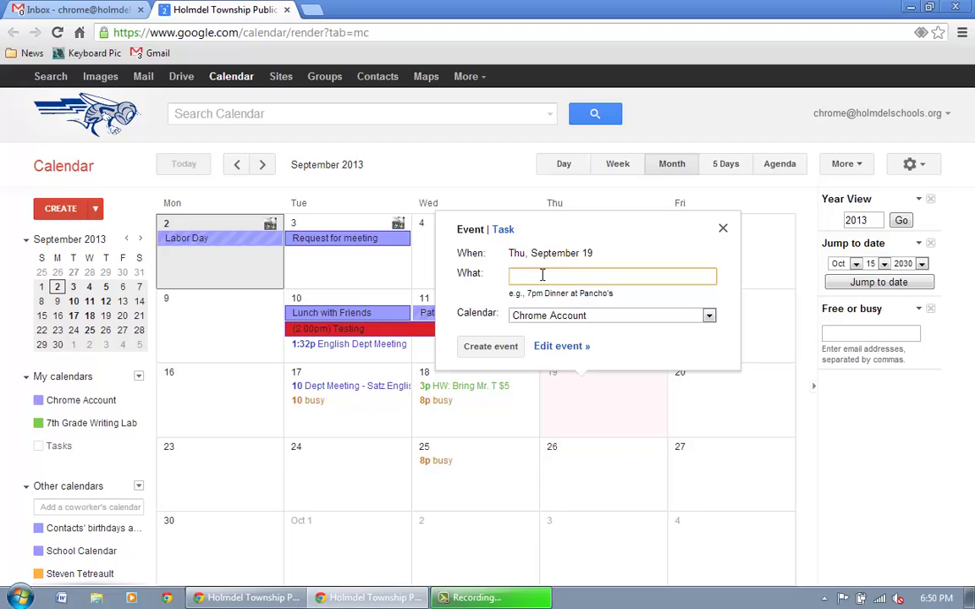
type("HW: Write a paragraph")
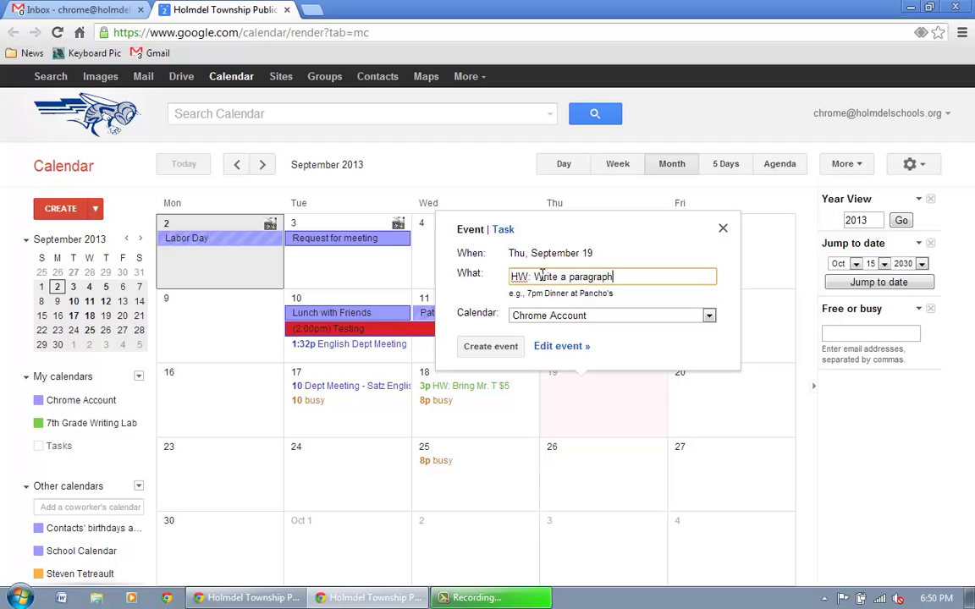
left_click(609, 317)
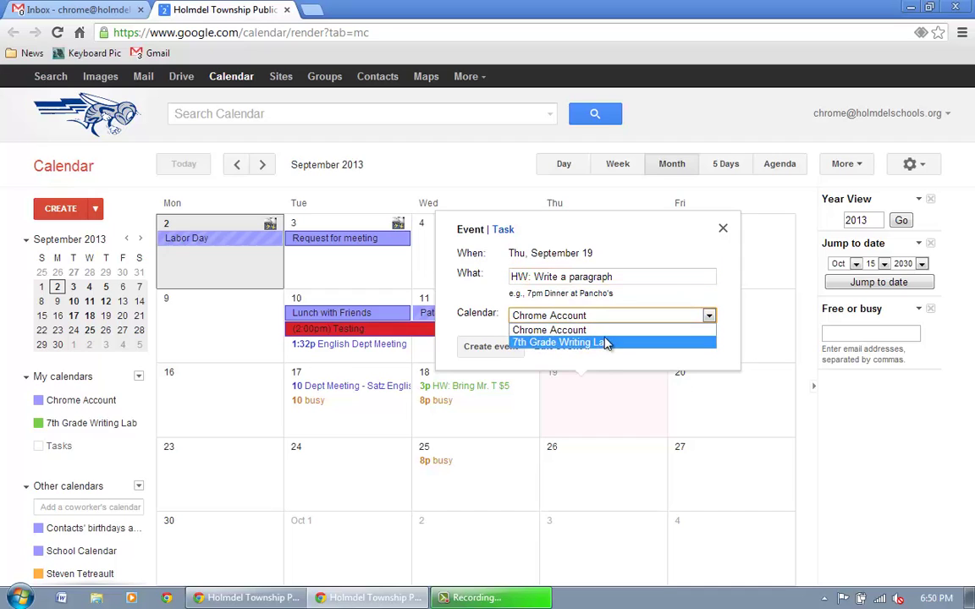
left_click(607, 343)
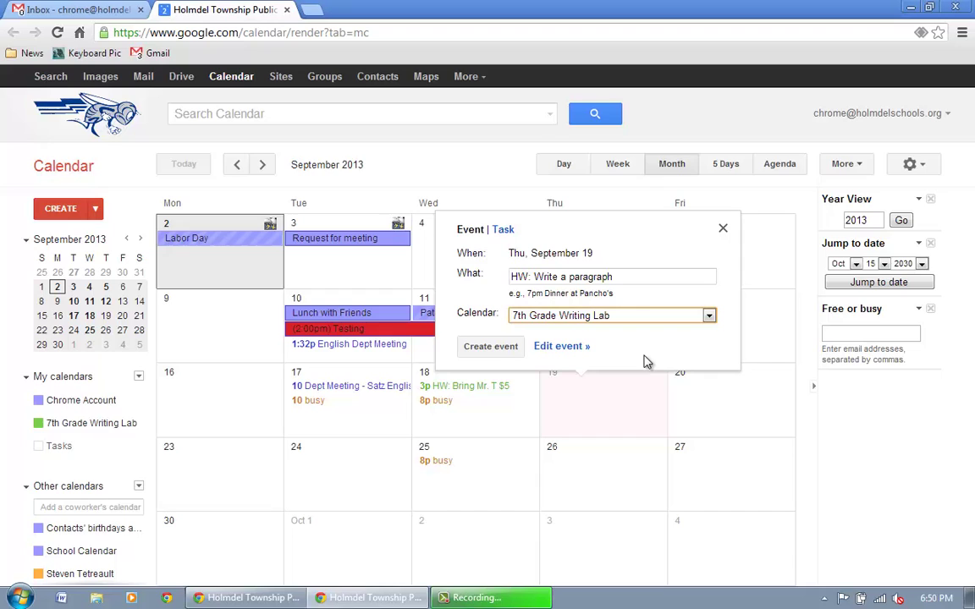
Create the paragraph event and toggle 7th Grade Writing Lab off and back on.
left_click(495, 348)
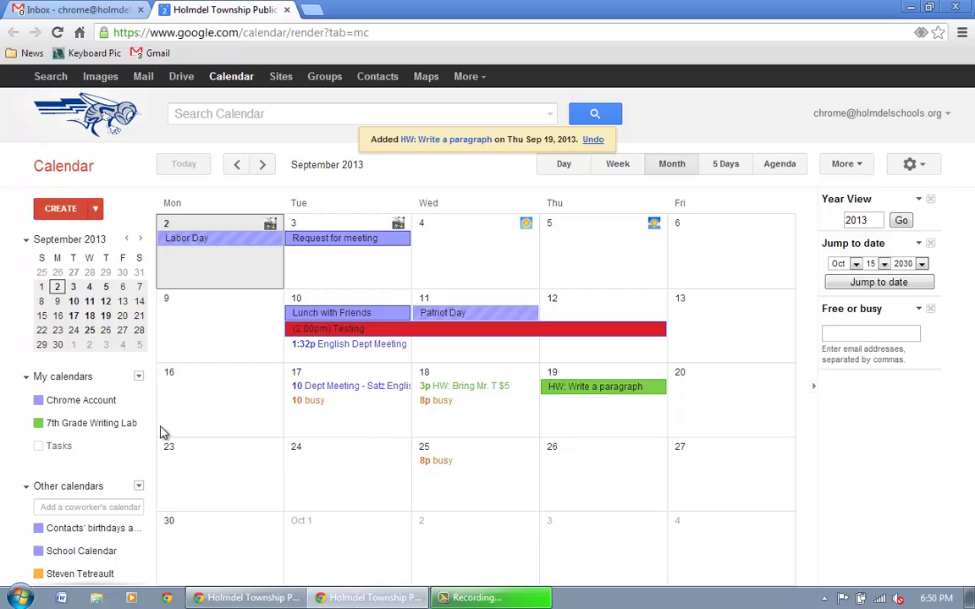
left_click(73, 426)
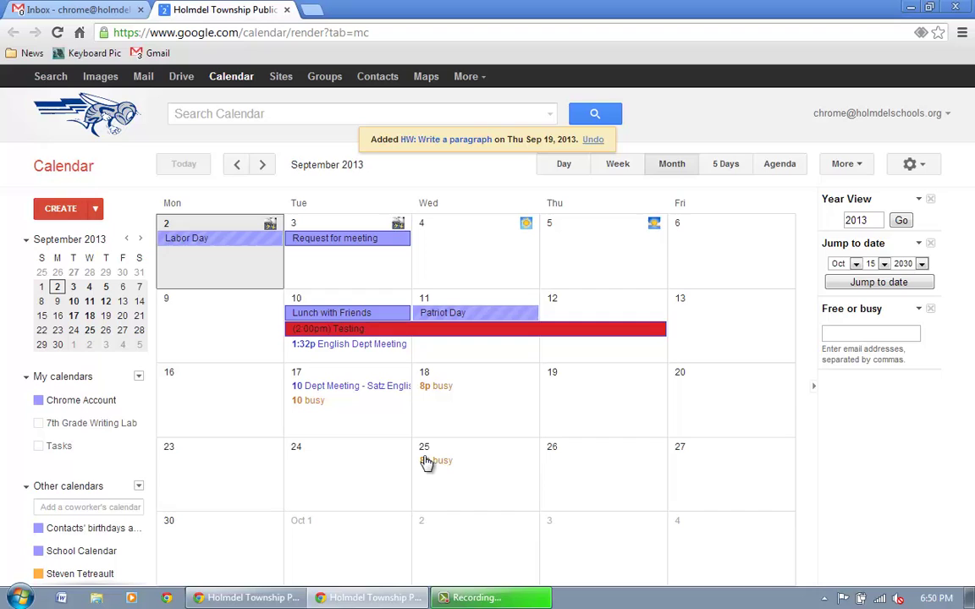
left_click(68, 424)
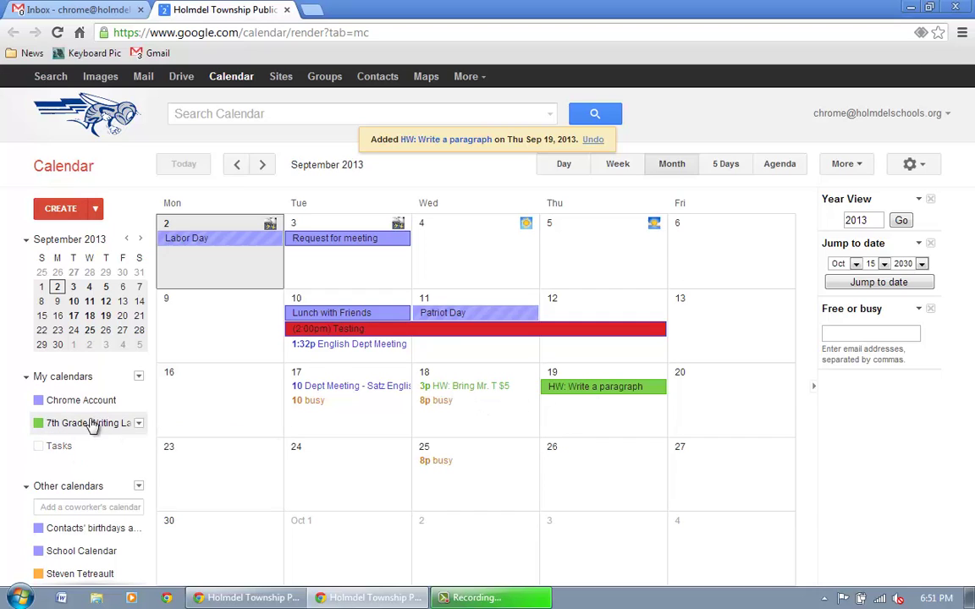
Hide the birthdays, coworker, US Holidays and Weather calendars, keeping Chrome Account visible.
left_click(88, 401)
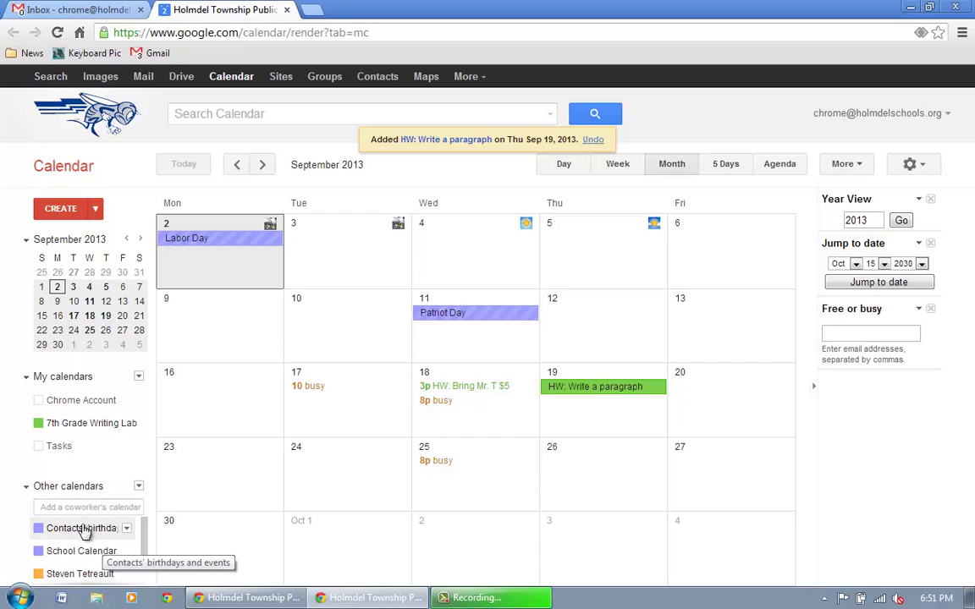
left_click(83, 529)
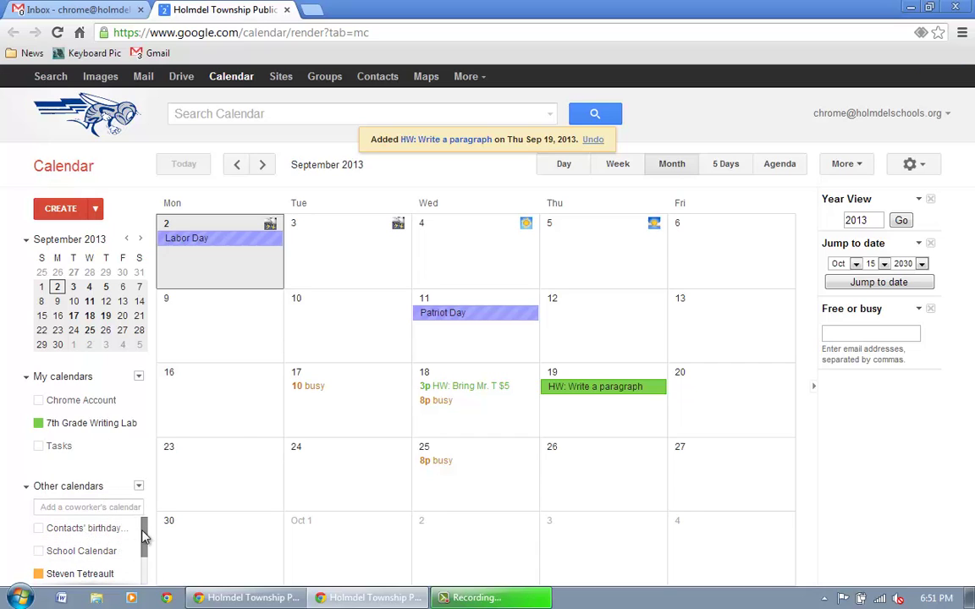
scroll(85, 546, "down", 2)
left_click(79, 528)
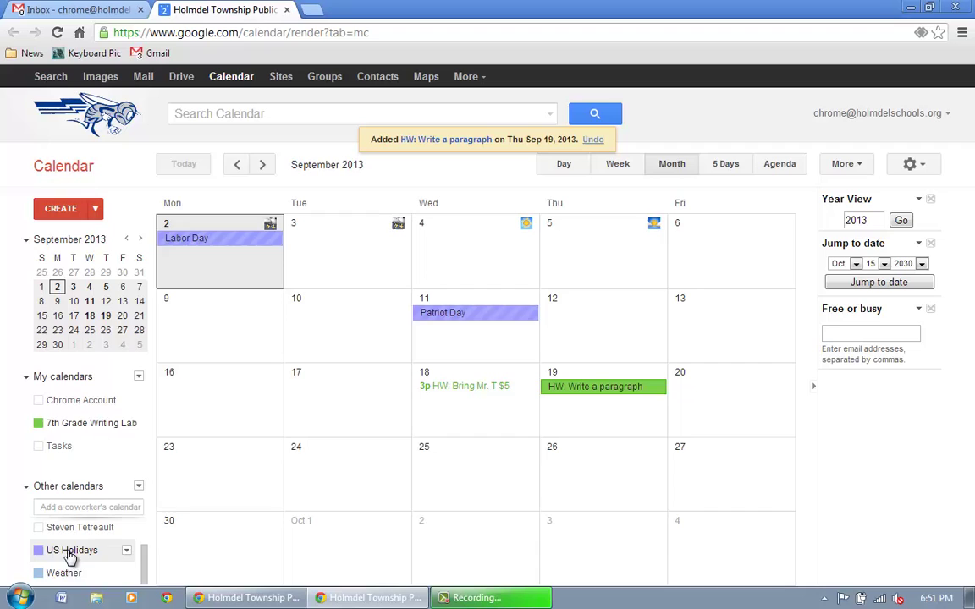
left_click(67, 550)
left_click(63, 573)
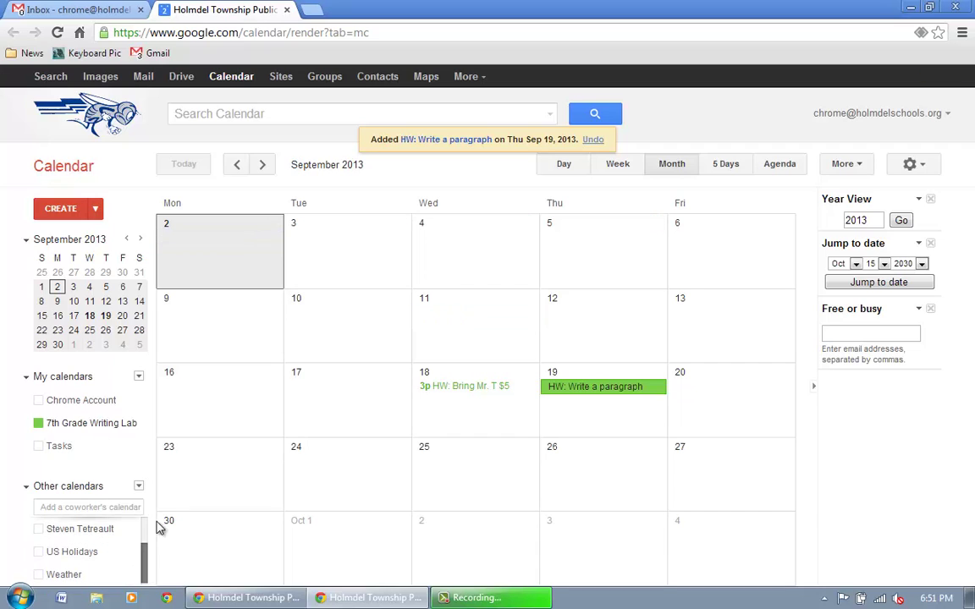
scroll(140, 529, "up", 2)
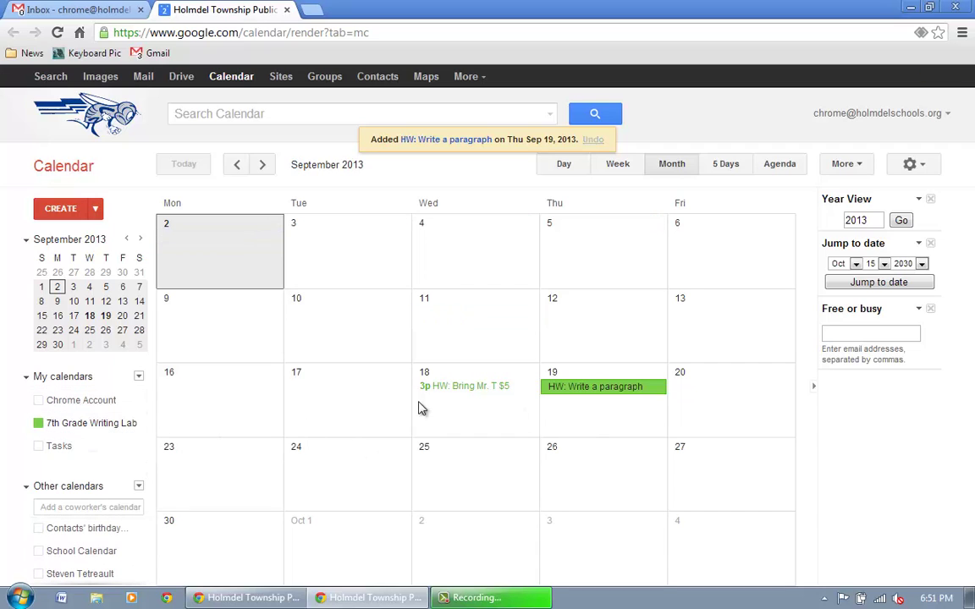
left_click(82, 402)
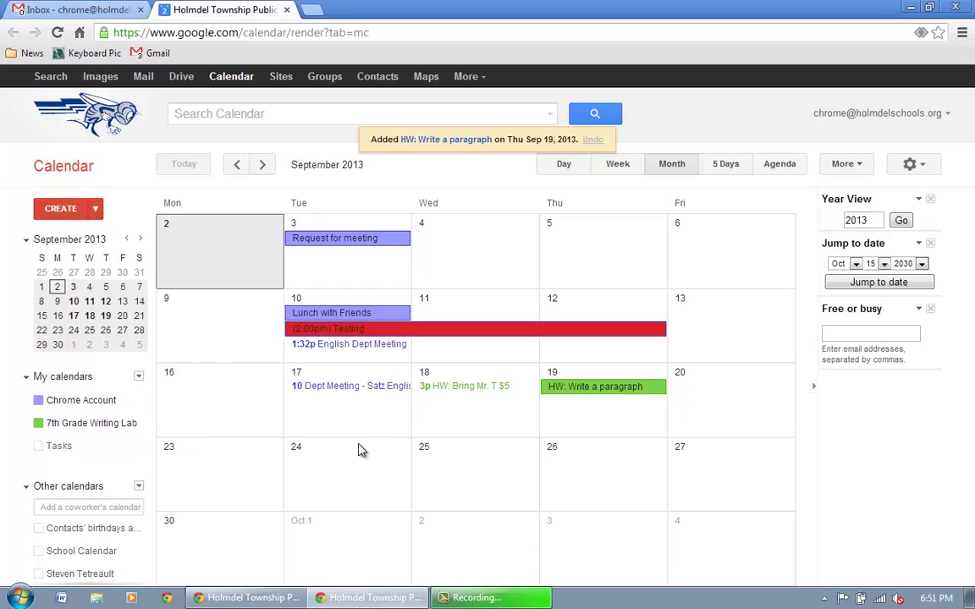